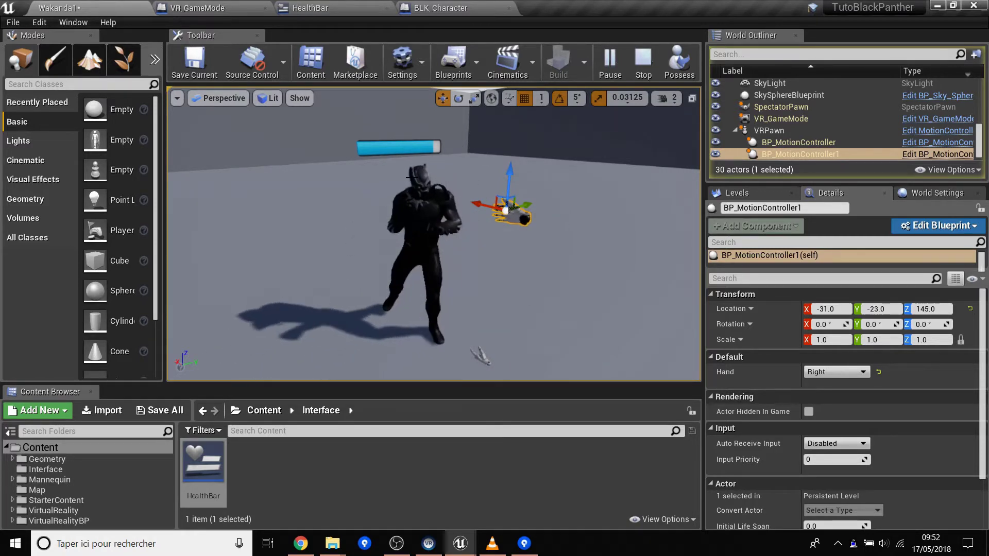
- Slide BP_MotionController1 along the X axis until it sits beside the character
drag(479, 206, 477, 207)
drag(416, 288, 441, 346)
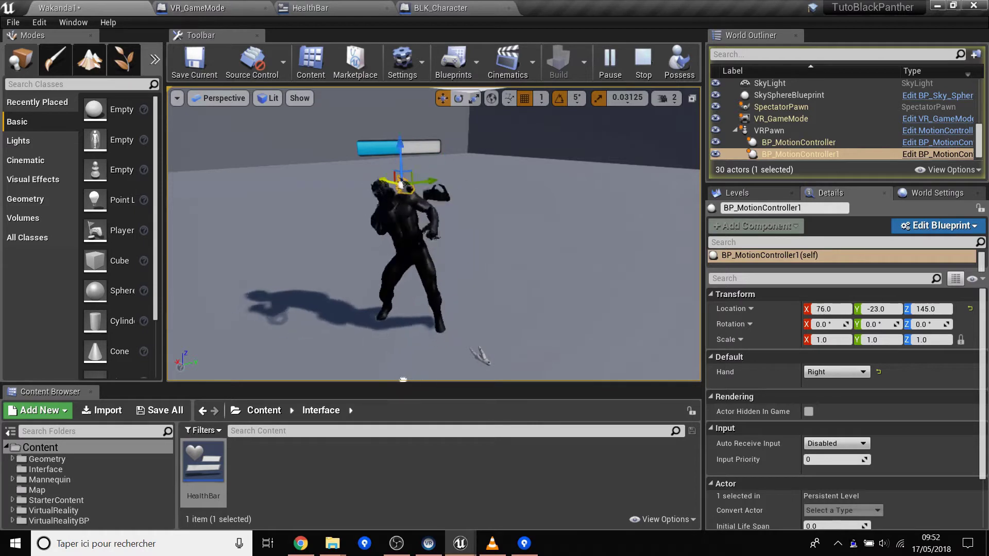
drag(368, 367, 460, 380)
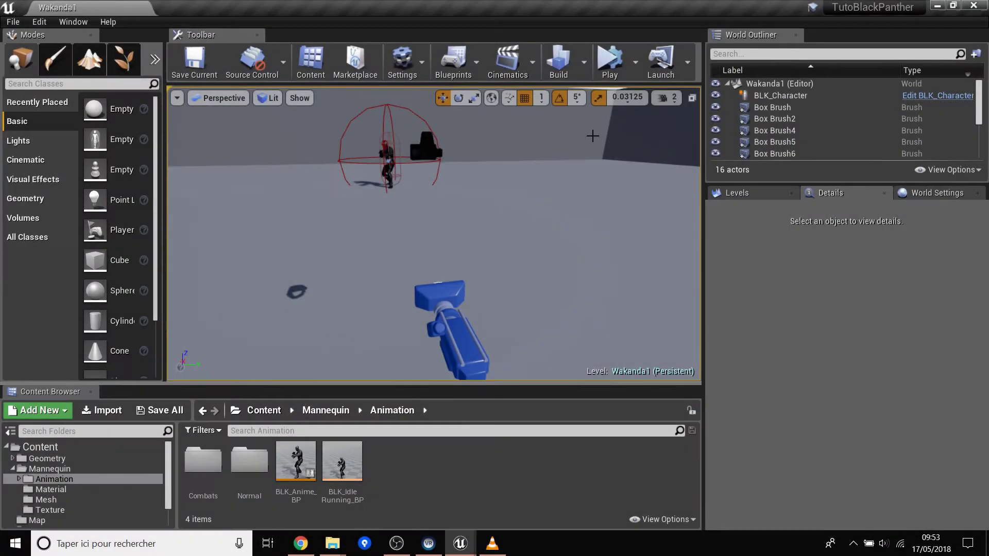
- Collapse the Mannequin folder and open the Blueprints folder under VirtualRealityBP
mouse_move(432, 232)
right_down()
mouse_move(371, 235)
mouse_move(412, 242)
mouse_move(361, 234)
mouse_move(375, 230)
mouse_move(397, 189)
mouse_move(416, 239)
right_up()
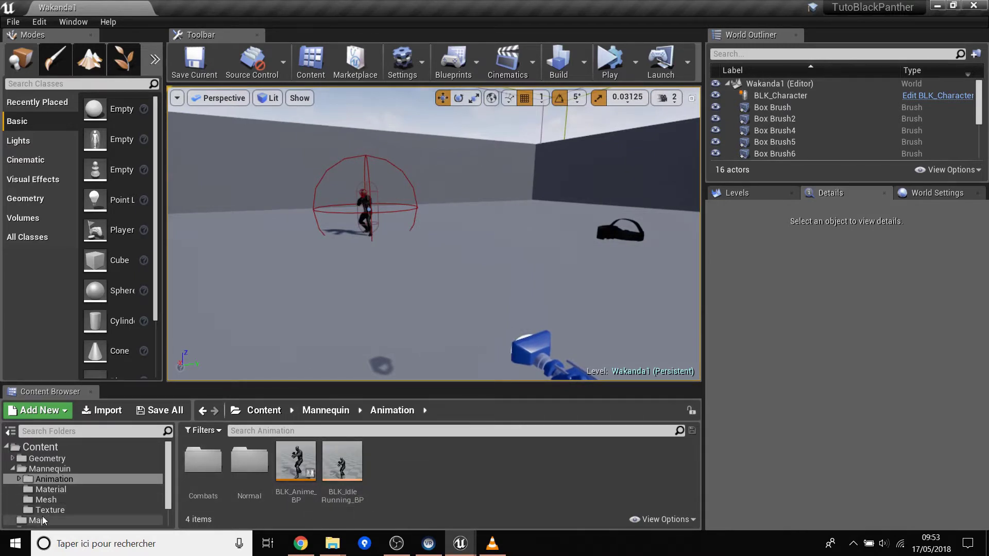
click(12, 469)
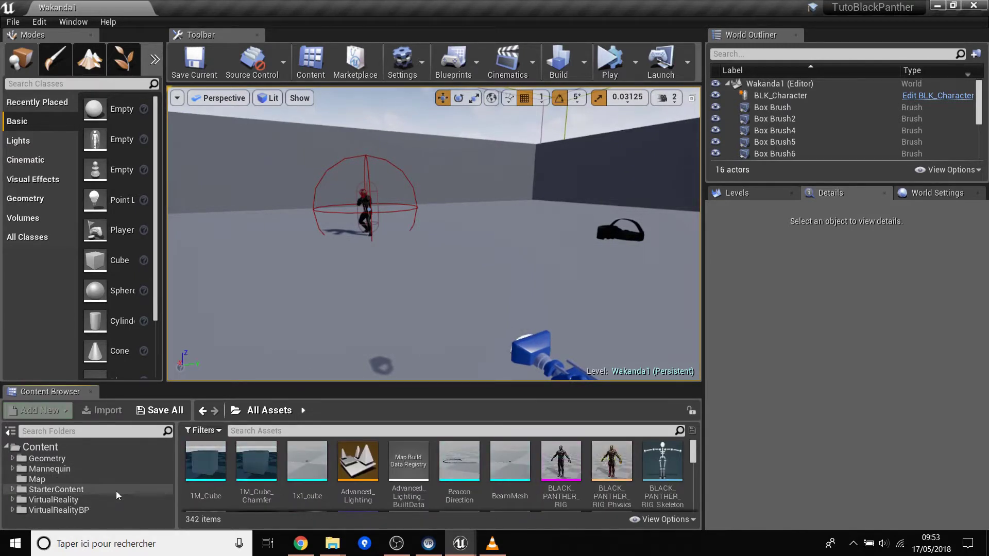
click(59, 509)
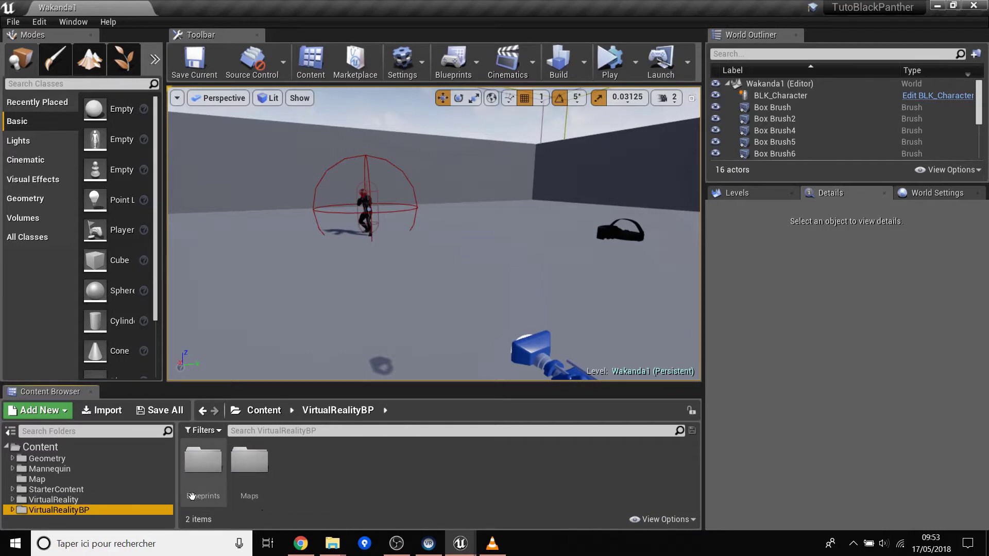
double_click(203, 461)
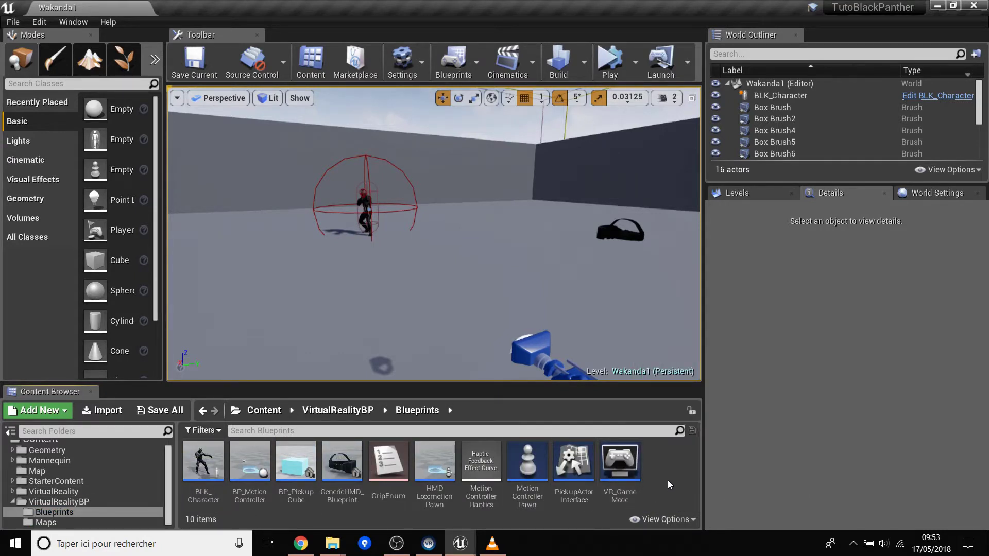
- Search parent classes for 'game', cancel, then confirm World Settings' GameMode Override is VR_GameMode
right_click(667, 480)
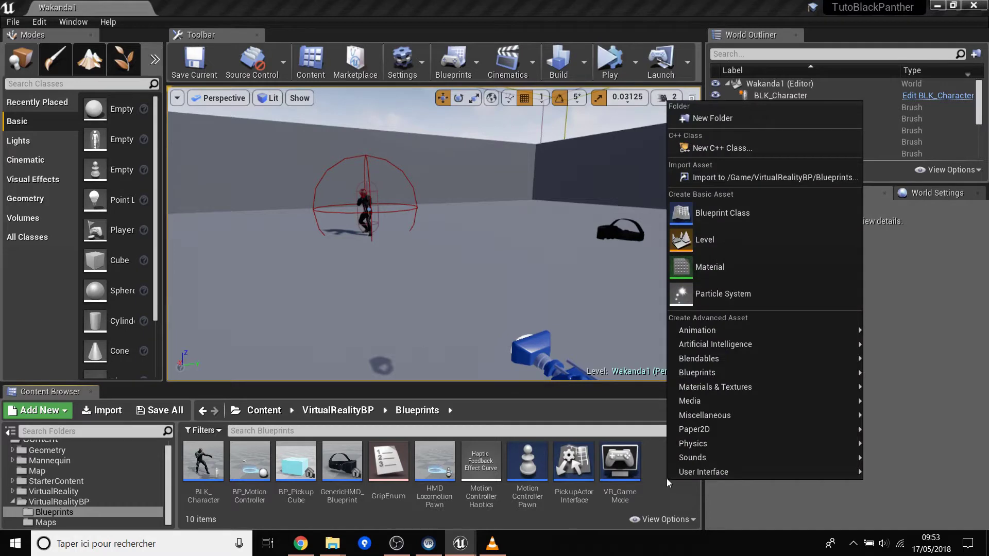
click(748, 217)
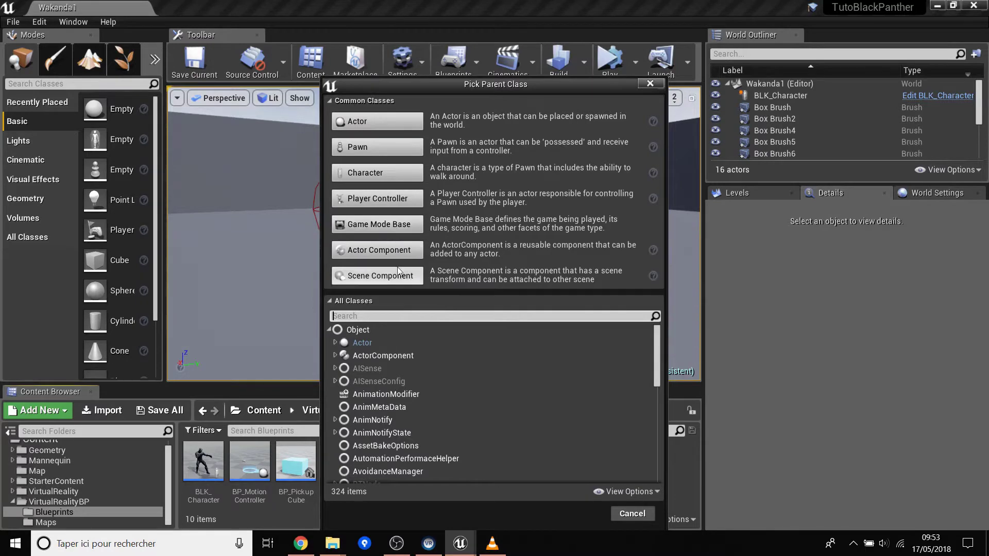
text(game)
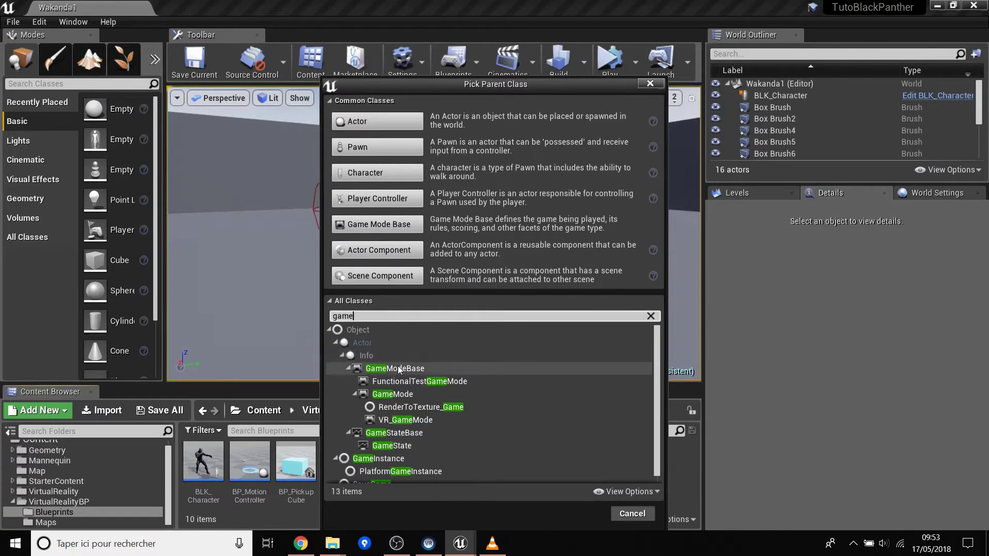
click(660, 83)
click(957, 195)
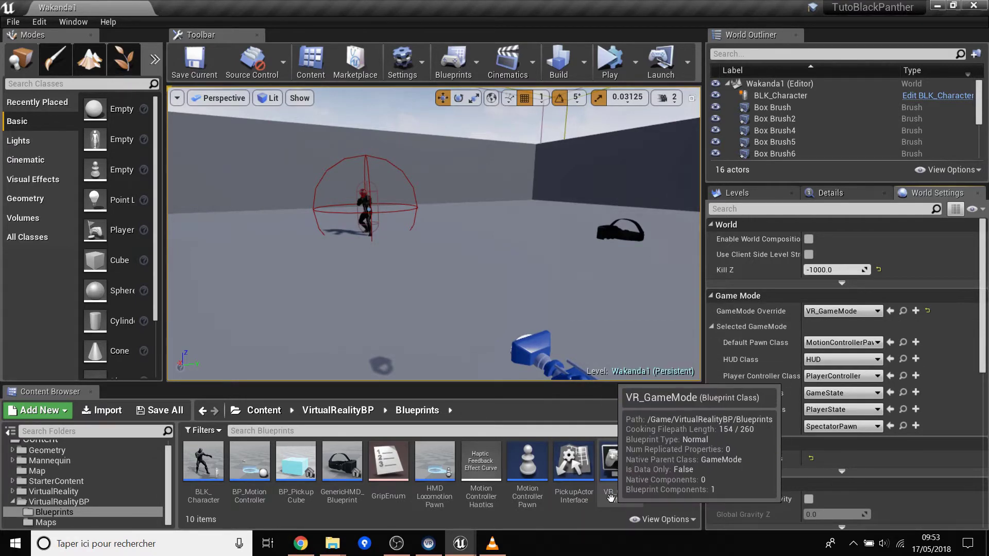
double_click(627, 480)
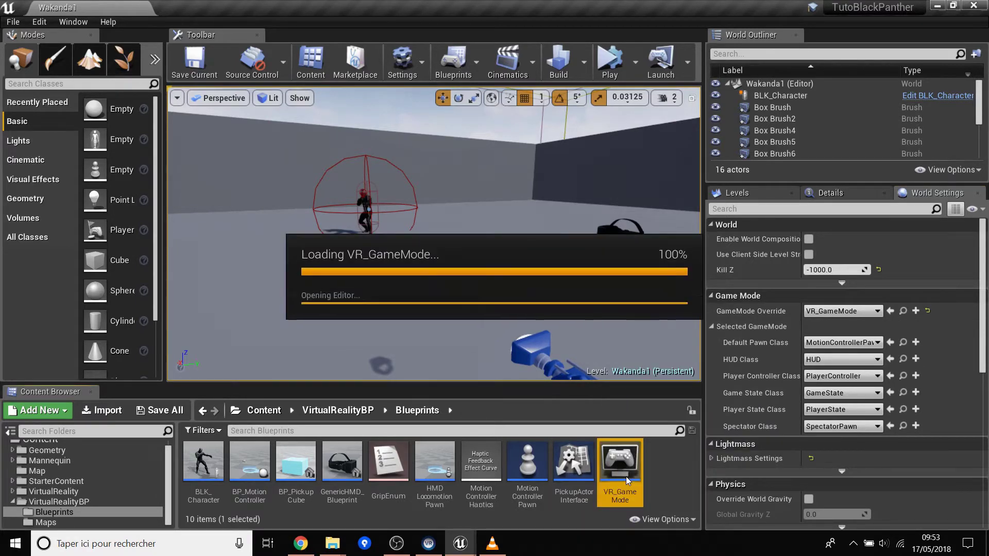
- Add a new variable to VR_GameMode named Current Health
scroll(412, 314, down, 4)
scroll(397, 220, up, 2)
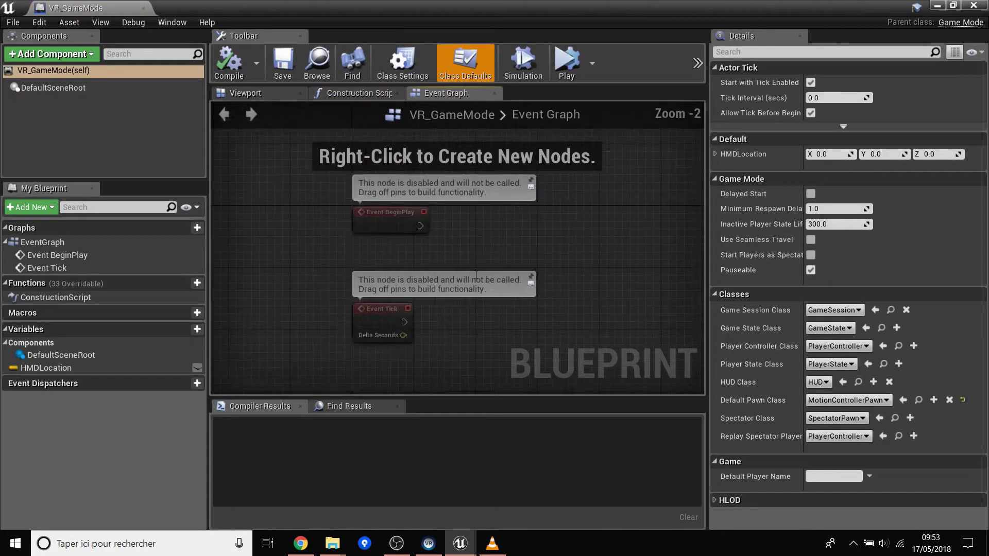
click(170, 329)
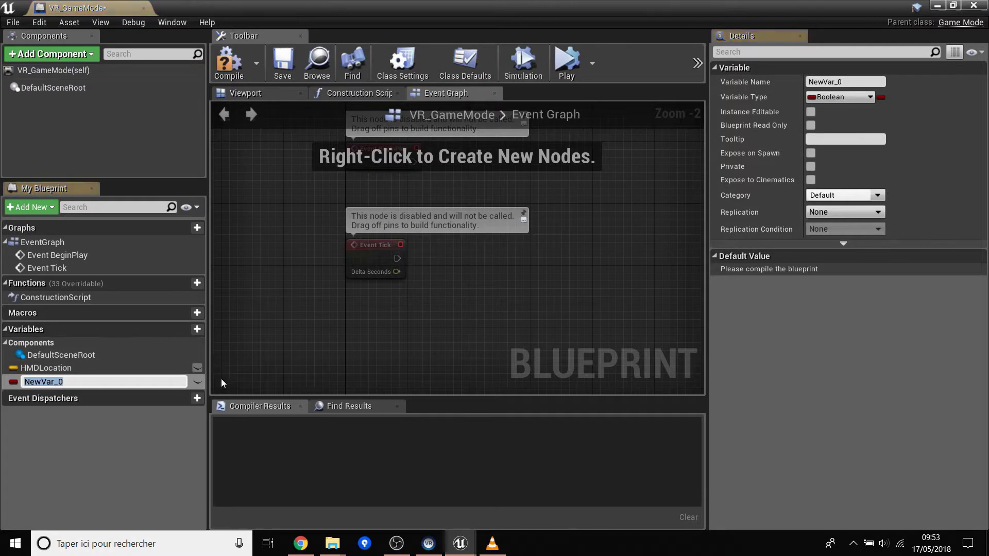
key(BackSpace)
text(Curr)
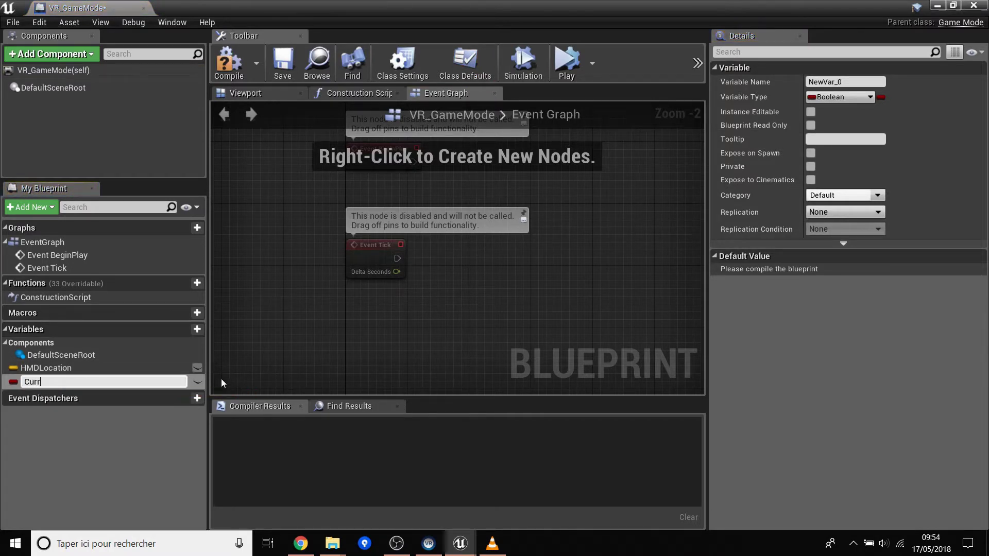
text(ent Health)
key(Return)
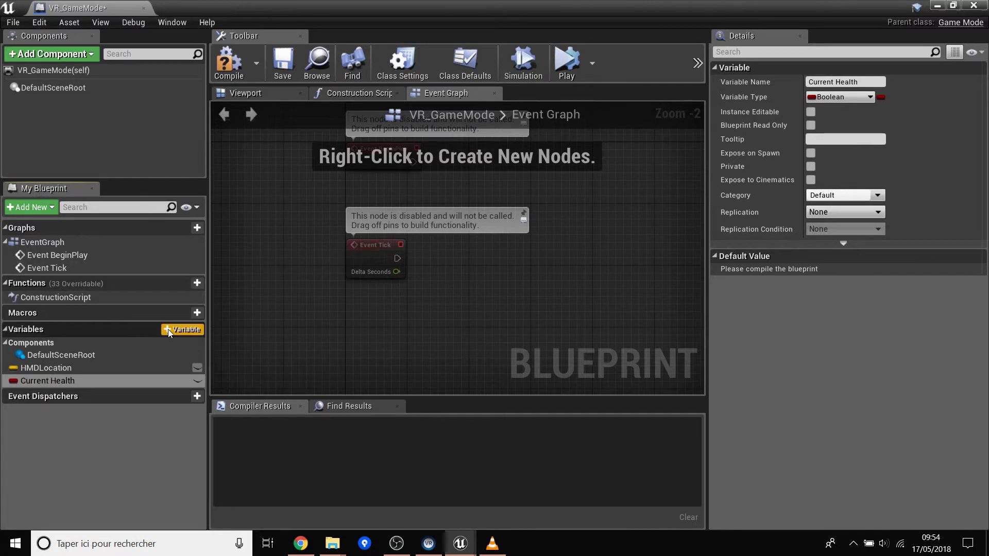
- Add a second variable named Max Health
click(197, 329)
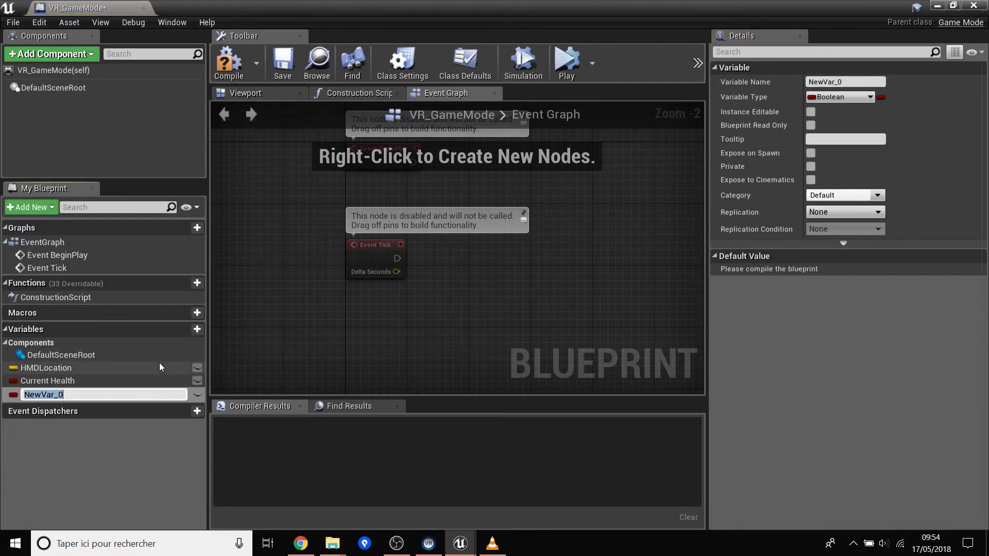
text(Ma)
key(BackSpace)
key(BackSpace)
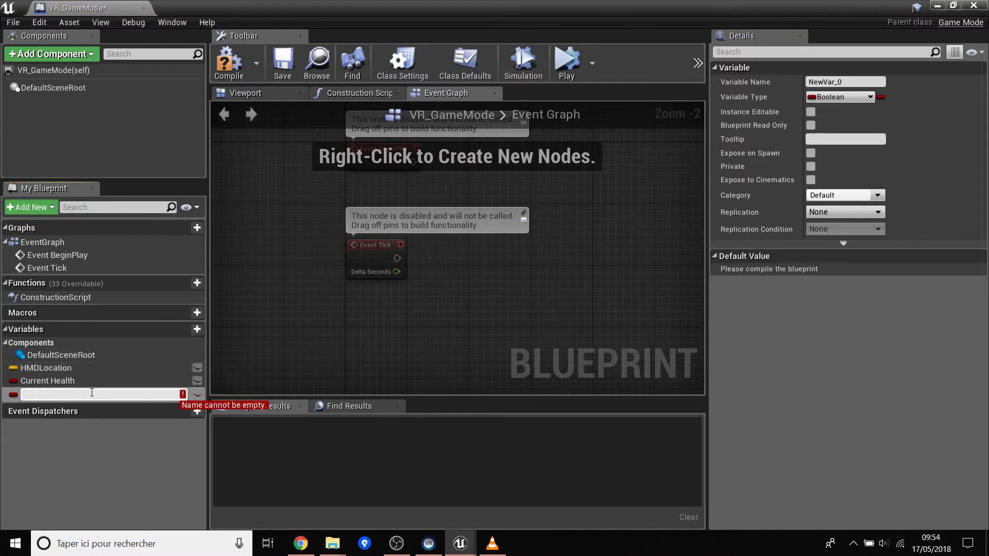
text(Max Health)
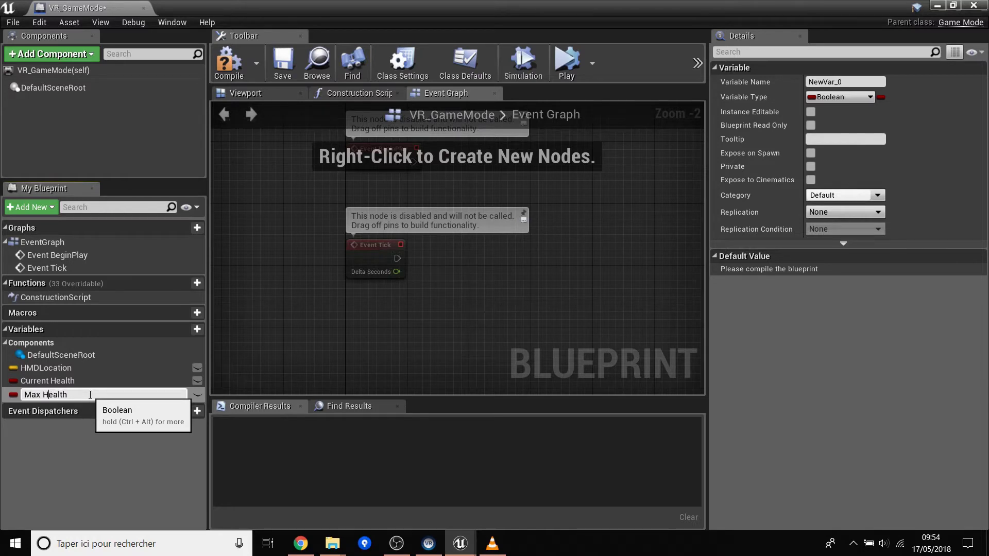
key(Return)
click(77, 381)
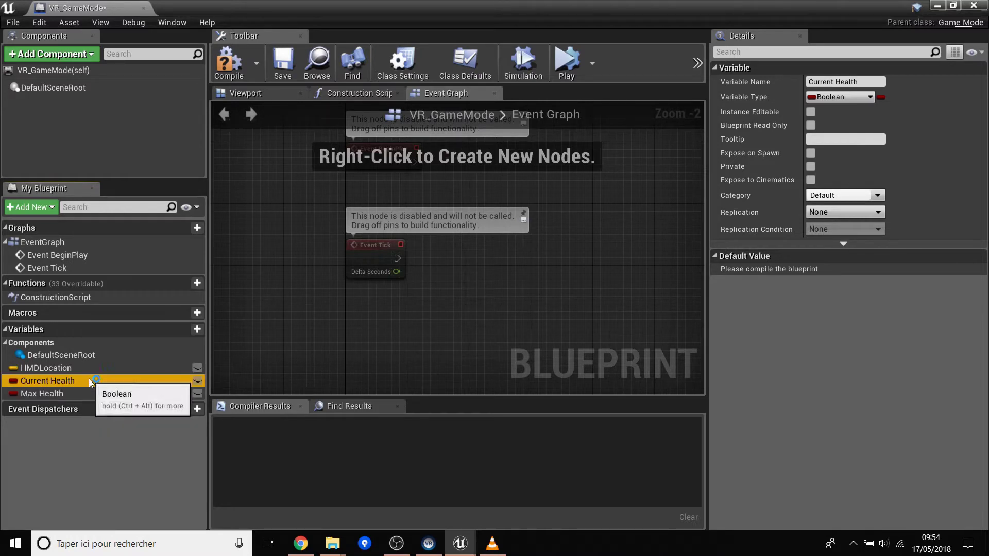
- Change Current Health and Max Health to Float and compile the blueprint
click(829, 99)
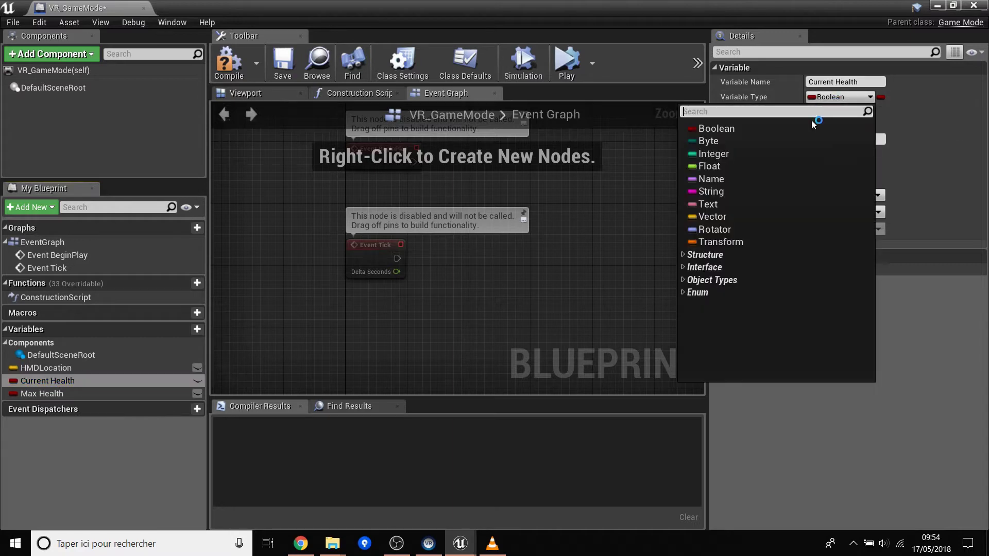
click(780, 162)
click(42, 393)
click(845, 96)
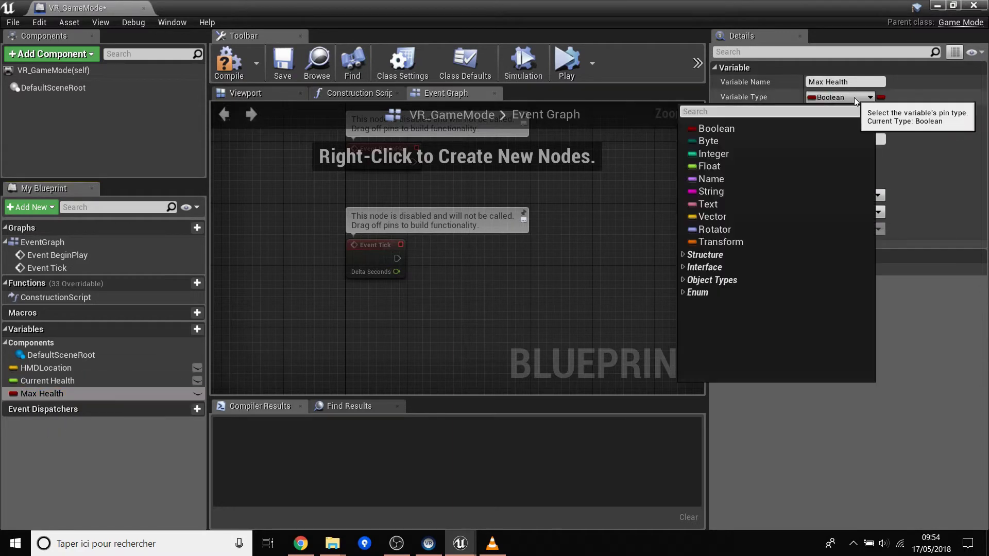
click(774, 166)
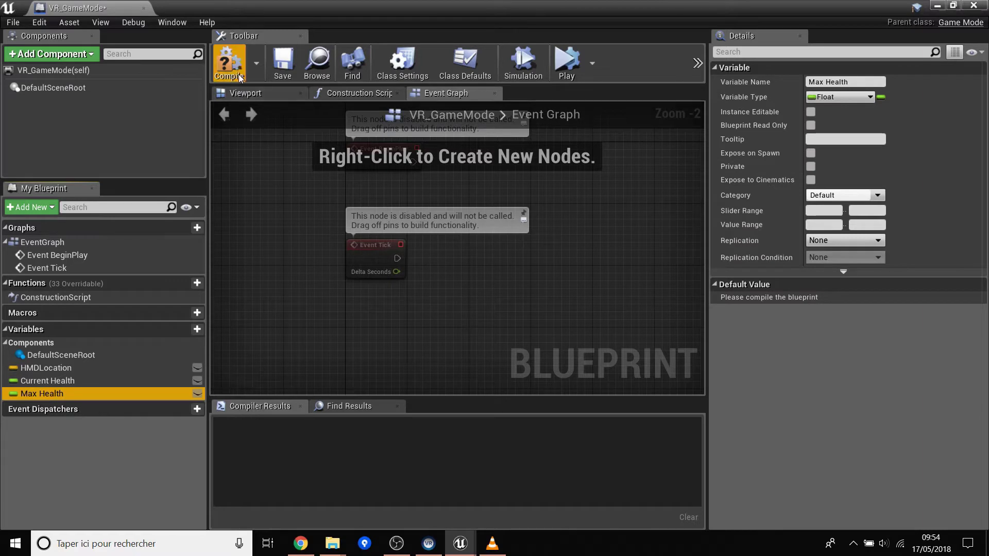
click(229, 61)
- Give both health variables a default value of 100, then compile and save VR_GameMode
click(67, 381)
click(824, 298)
text(1)
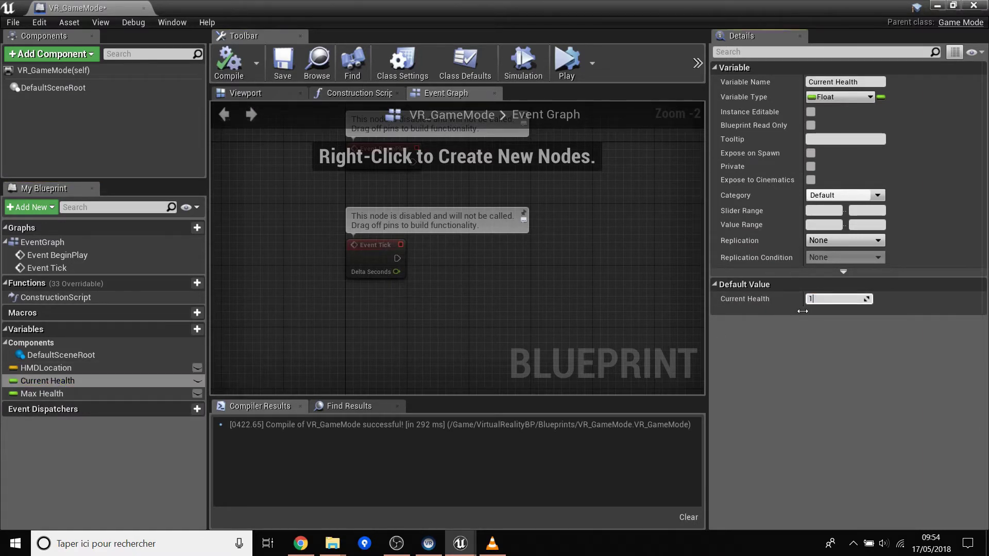
text(00)
key(Return)
click(42, 394)
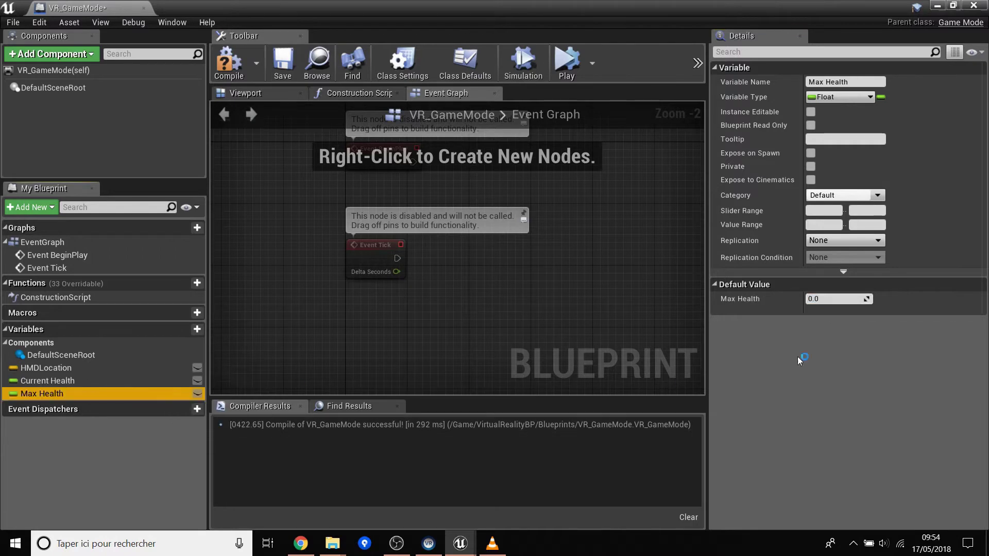
click(821, 300)
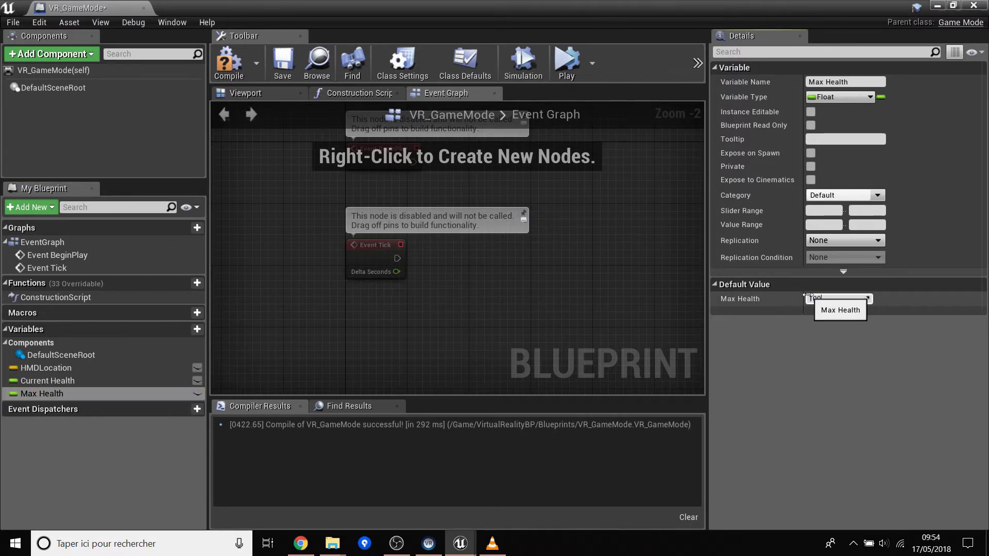
key(Return)
click(228, 61)
click(283, 62)
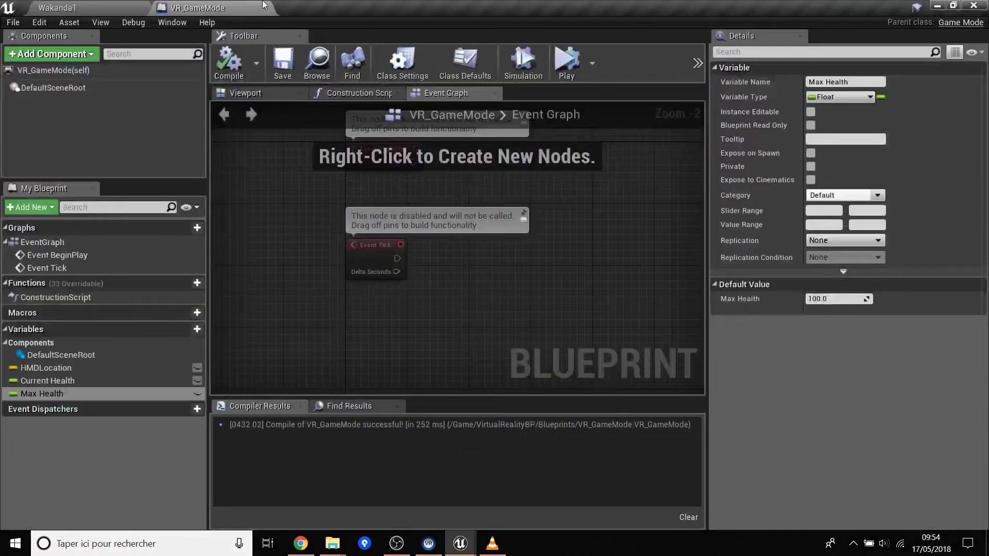
click(100, 6)
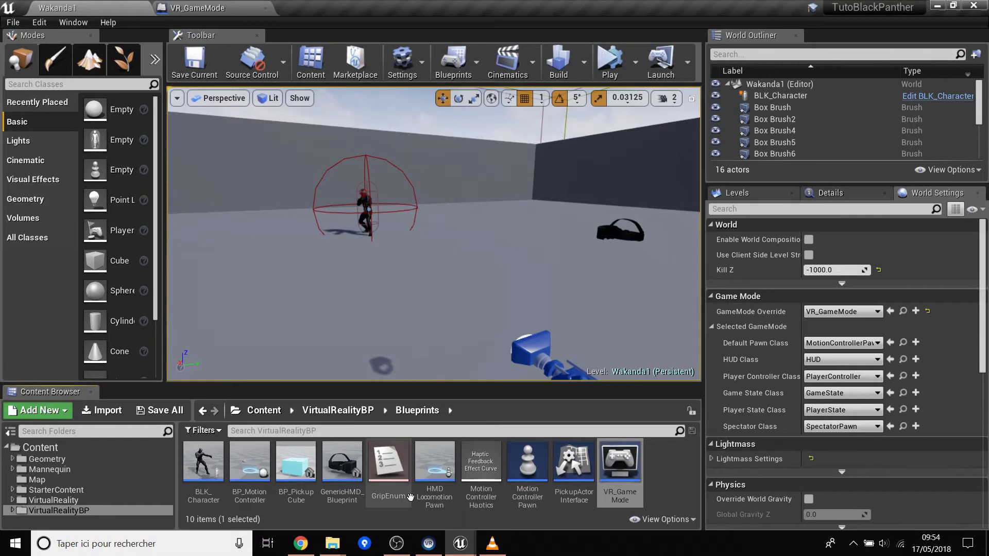
- Create a new folder named Interface under Content
click(40, 447)
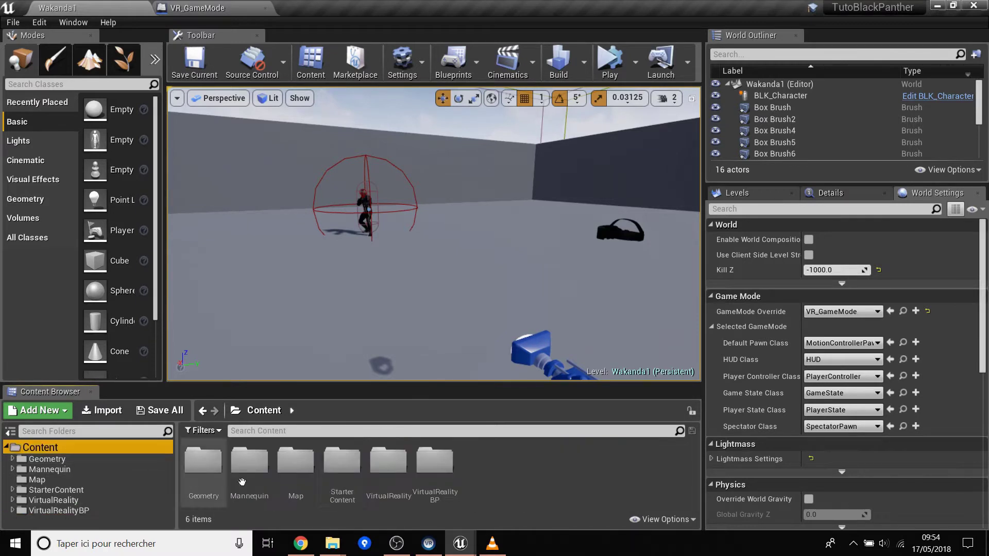
right_click(496, 482)
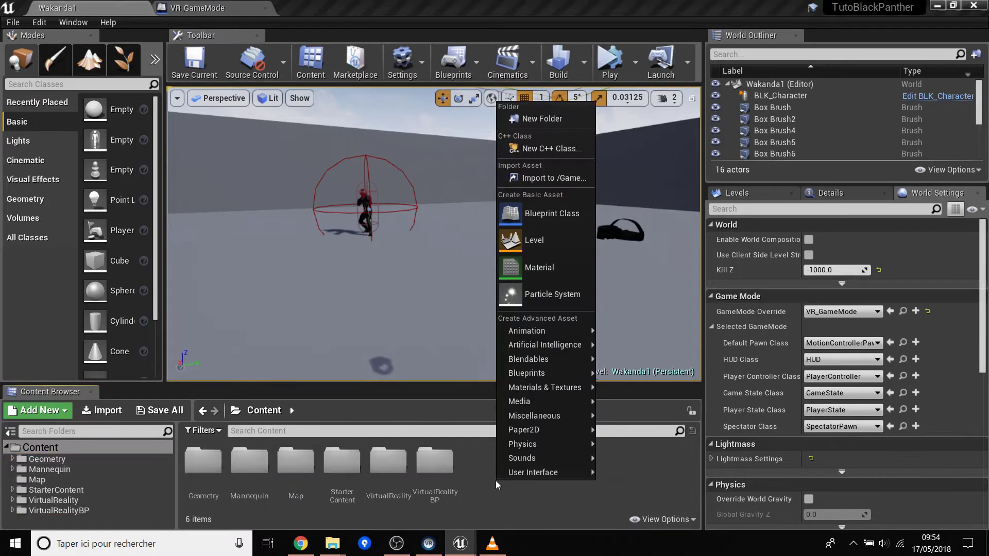
click(541, 120)
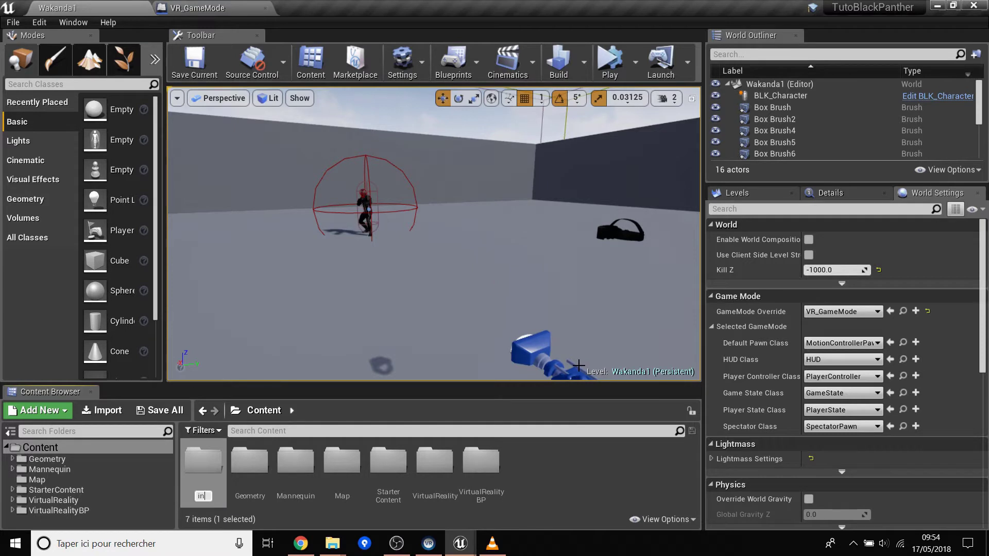
text(in)
key(BackSpace)
key(BackSpace)
key(Return)
key(Return)
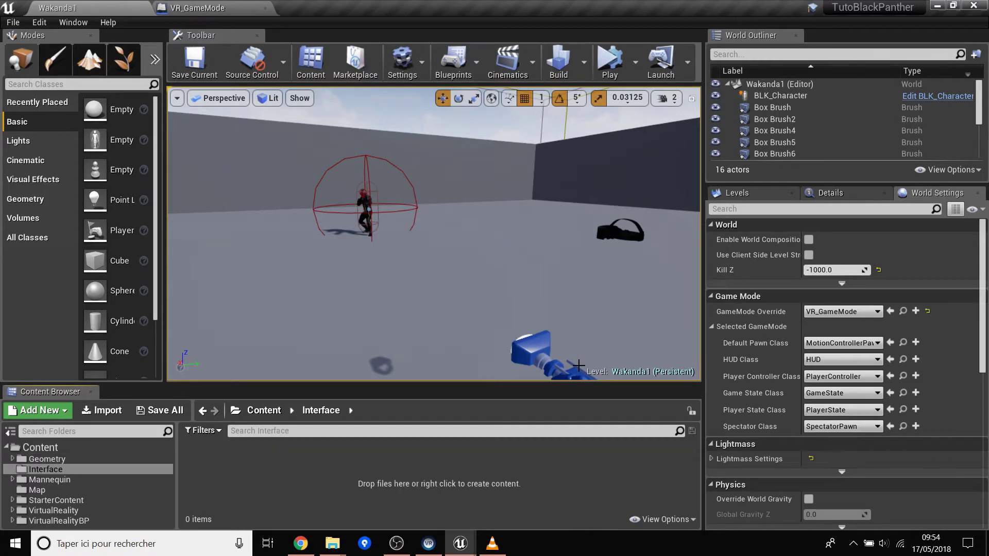
- Create a Widget Blueprint named HealthBar in Interface and open it
right_click(264, 467)
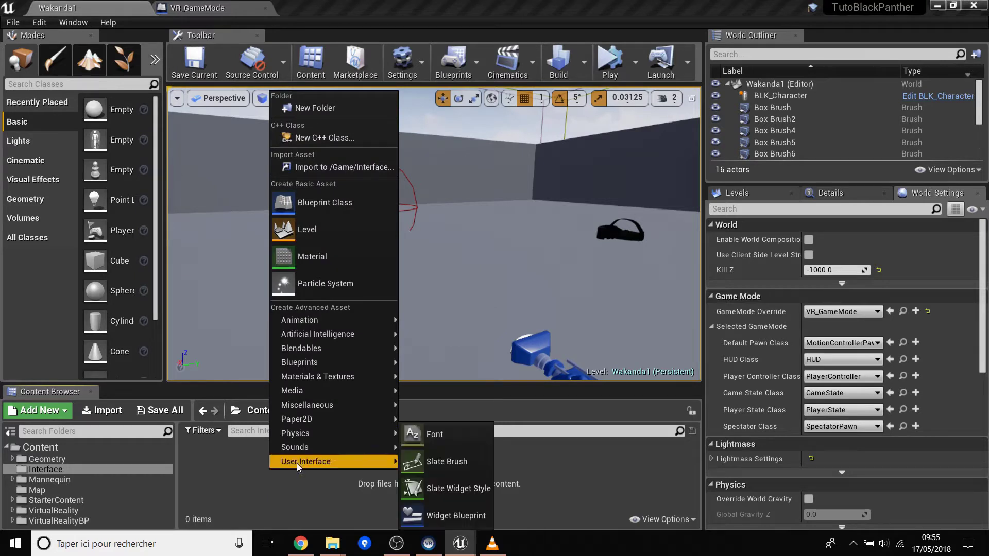
mouse_move(349, 366)
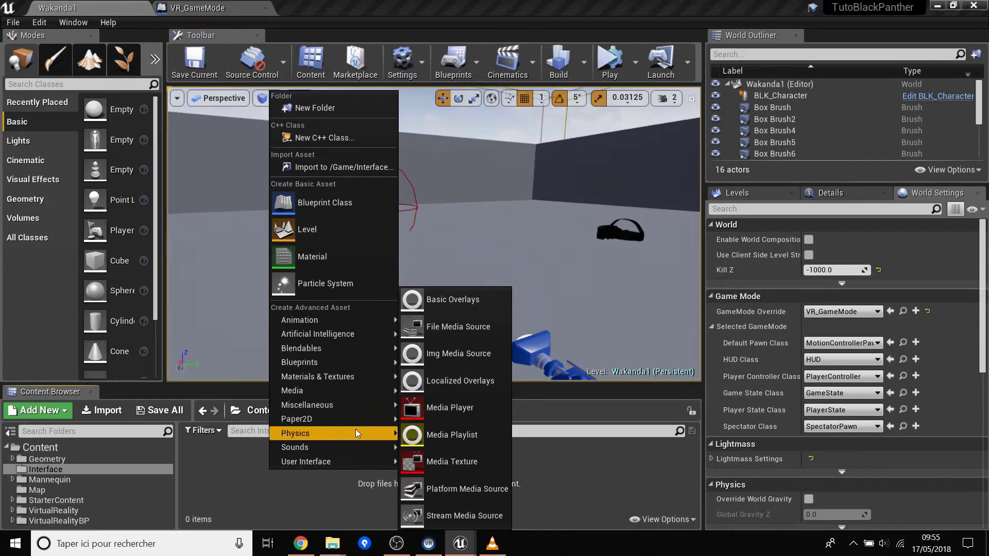
mouse_move(357, 466)
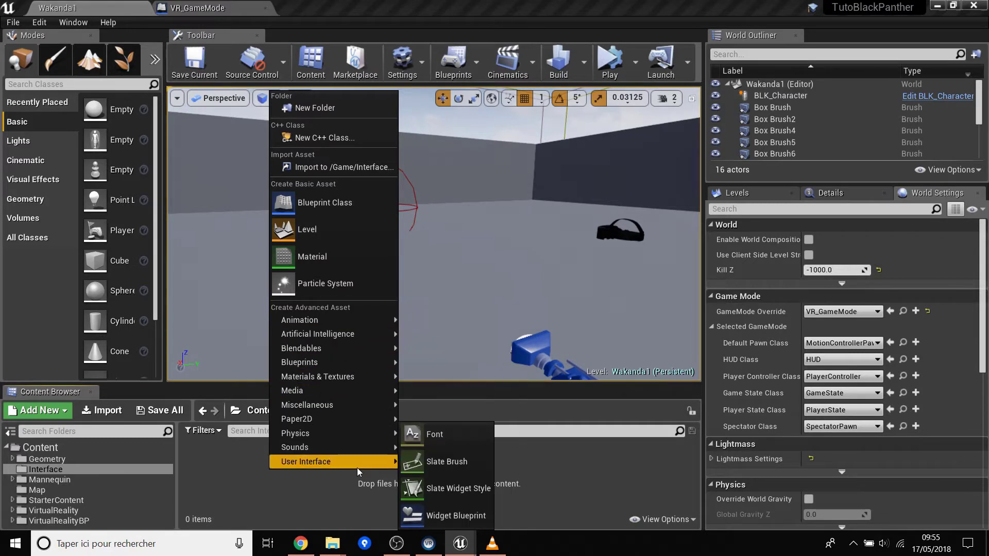
click(468, 514)
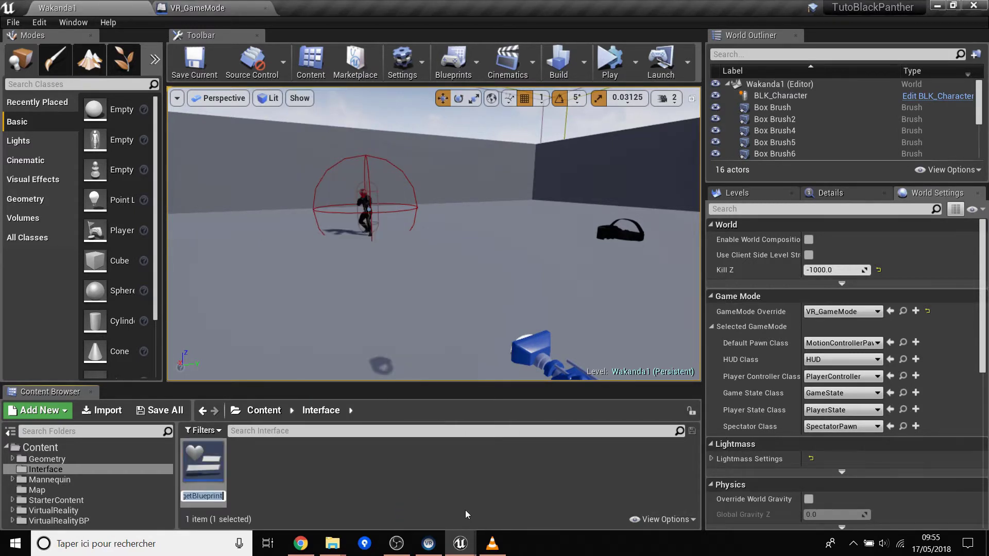
key(BackSpace)
text(HealthBar)
key(Return)
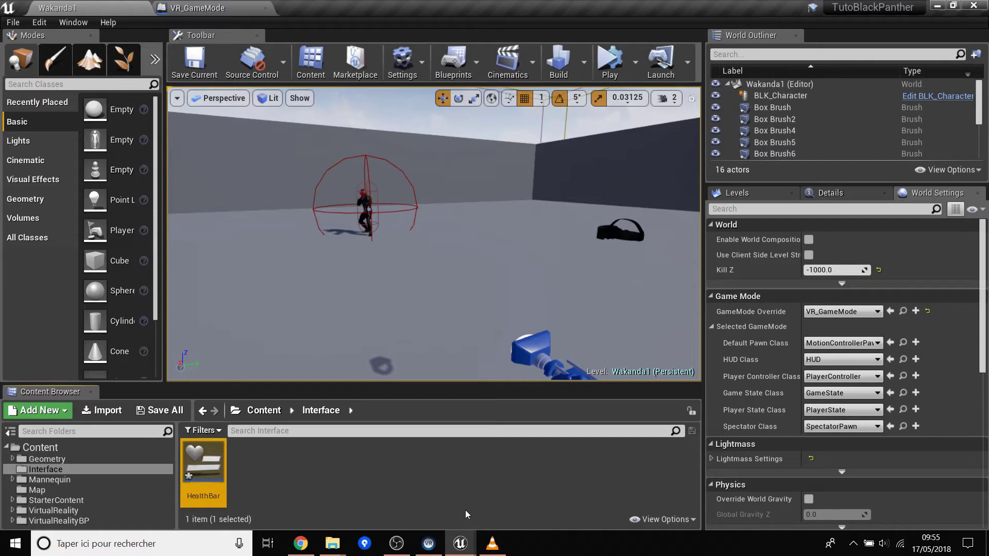
key(Return)
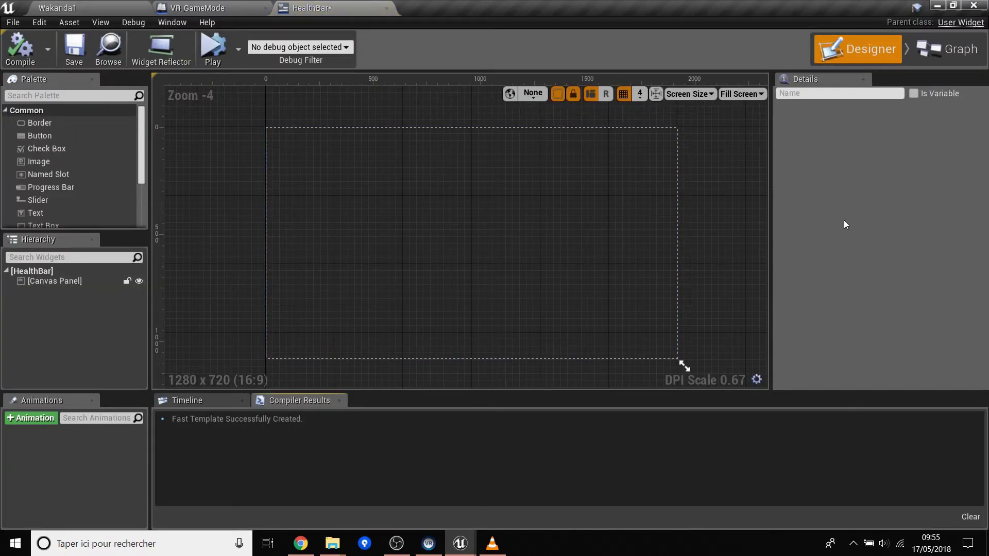
scroll(60, 172, down, 3)
scroll(60, 171, up, 4)
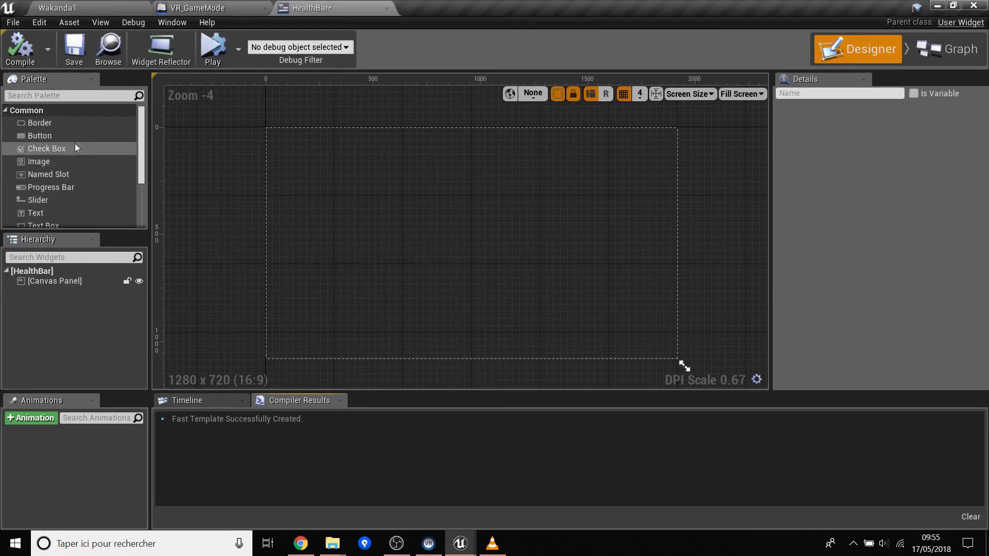
scroll(34, 160, down, 3)
scroll(54, 151, up, 2)
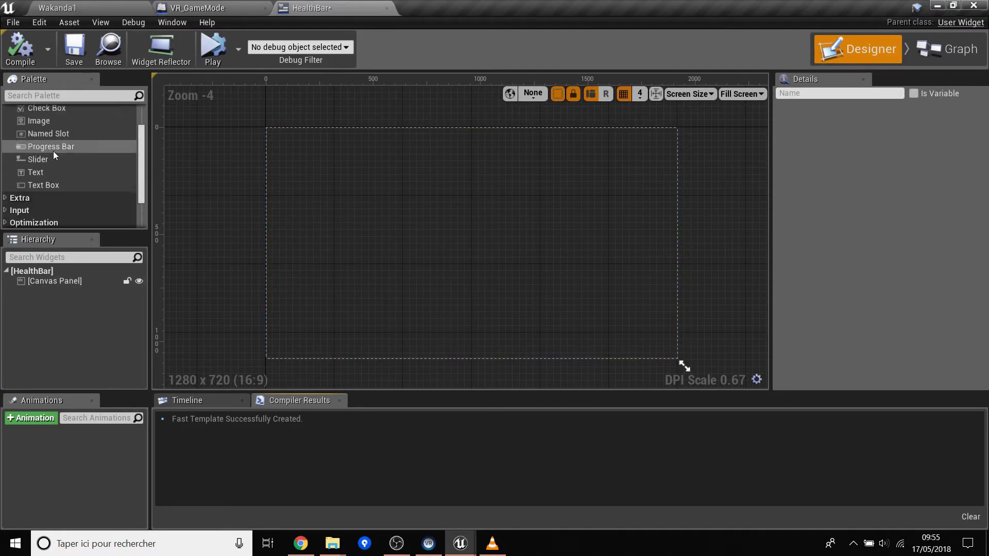
scroll(56, 183, up, 2)
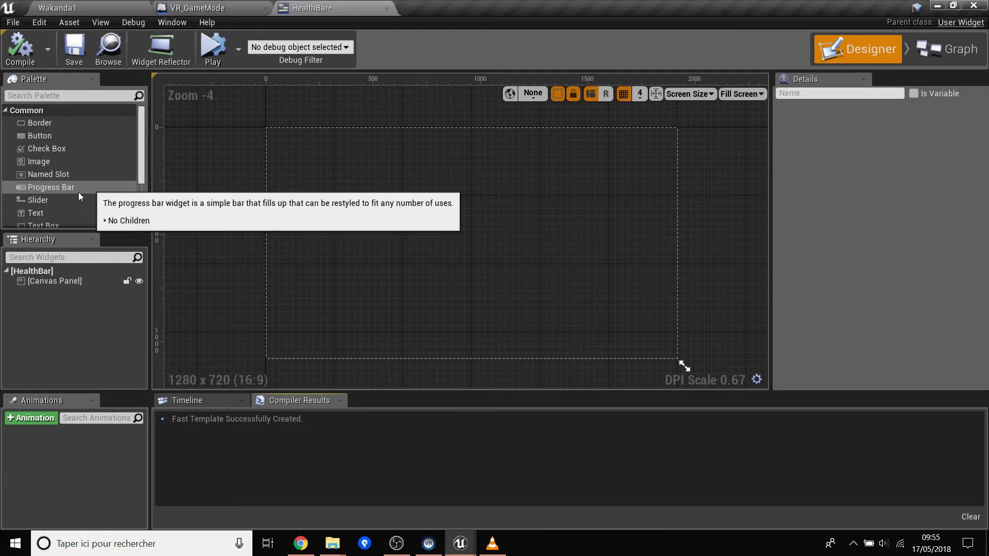
scroll(60, 159, down, 3)
scroll(61, 159, up, 3)
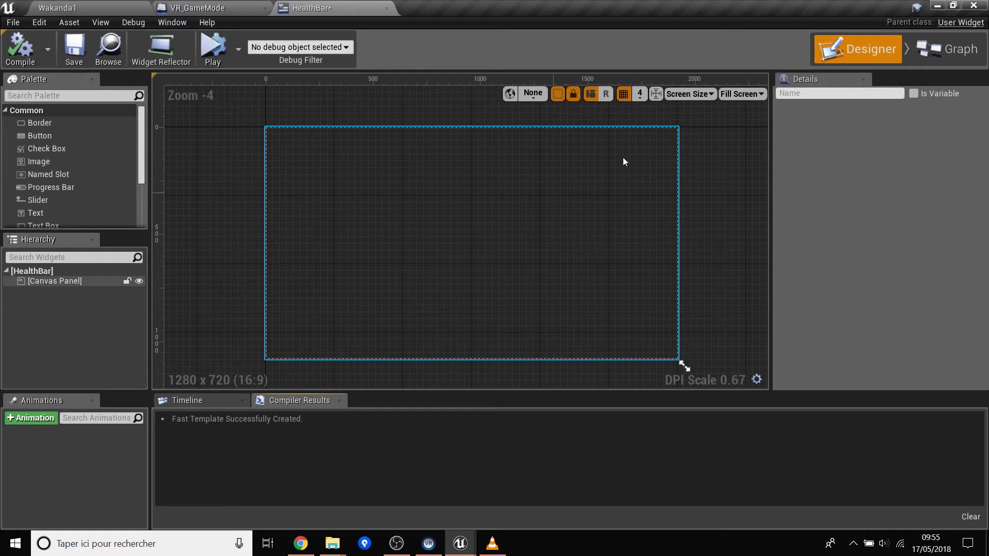
- Set the widget preview size to Custom 100 x 100
click(737, 92)
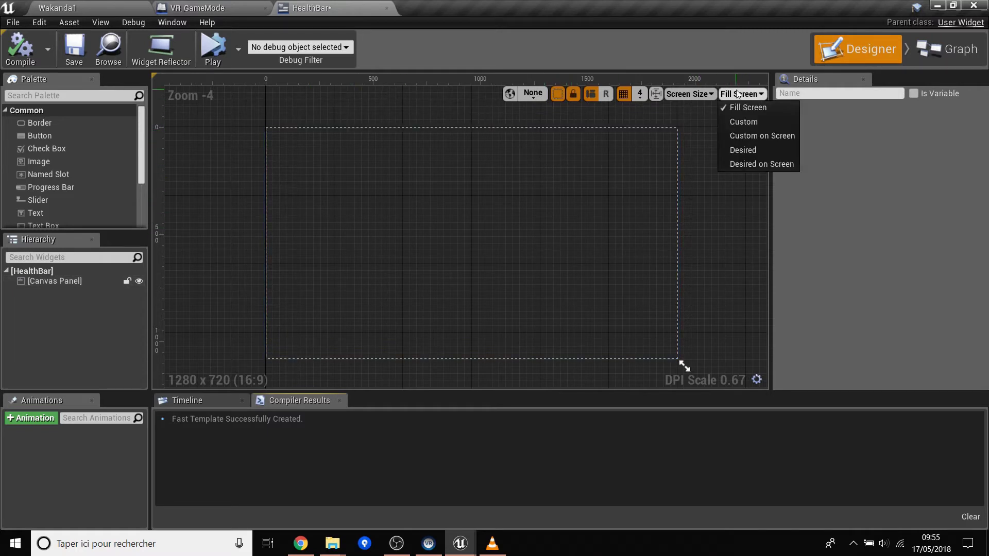
click(749, 121)
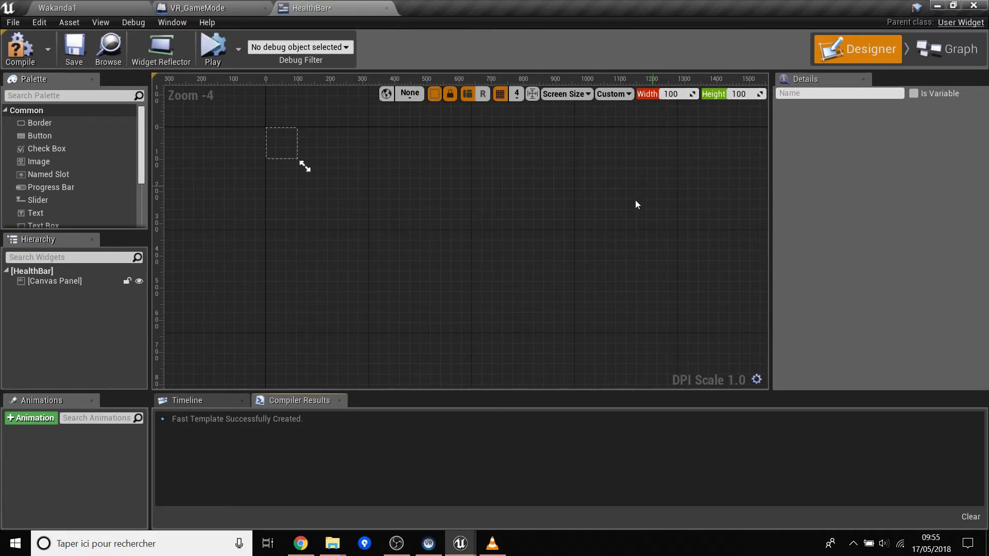
mouse_move(433, 152)
right_down()
mouse_move(499, 201)
mouse_move(660, 264)
mouse_move(458, 204)
mouse_move(436, 171)
right_up()
scroll(655, 264, up, 2)
scroll(497, 228, up, 1)
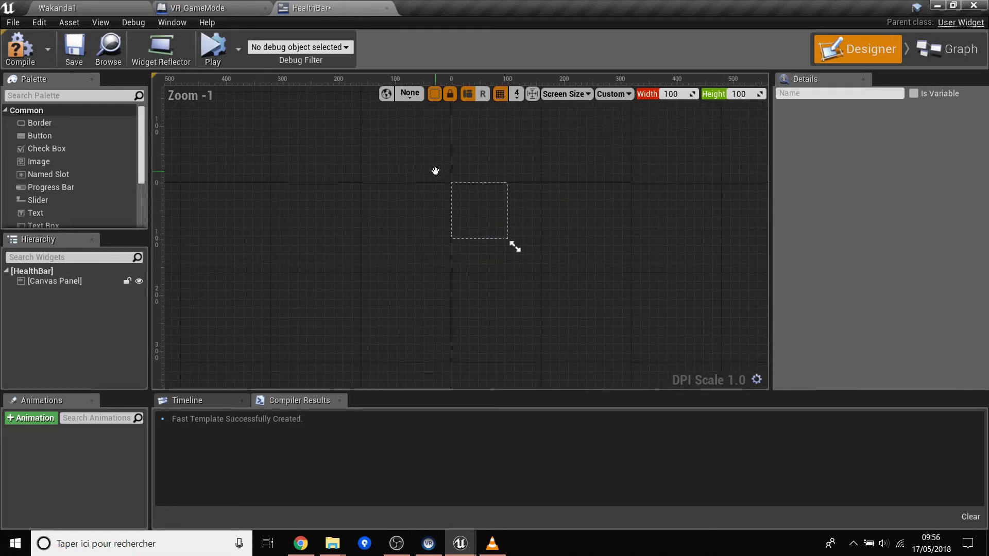
- Add a thin Progress Bar to the canvas at position 8, 44, sized 85.6 x 15.6
drag(49, 187, 78, 282)
drag(481, 191, 484, 213)
scroll(483, 213, up, 2)
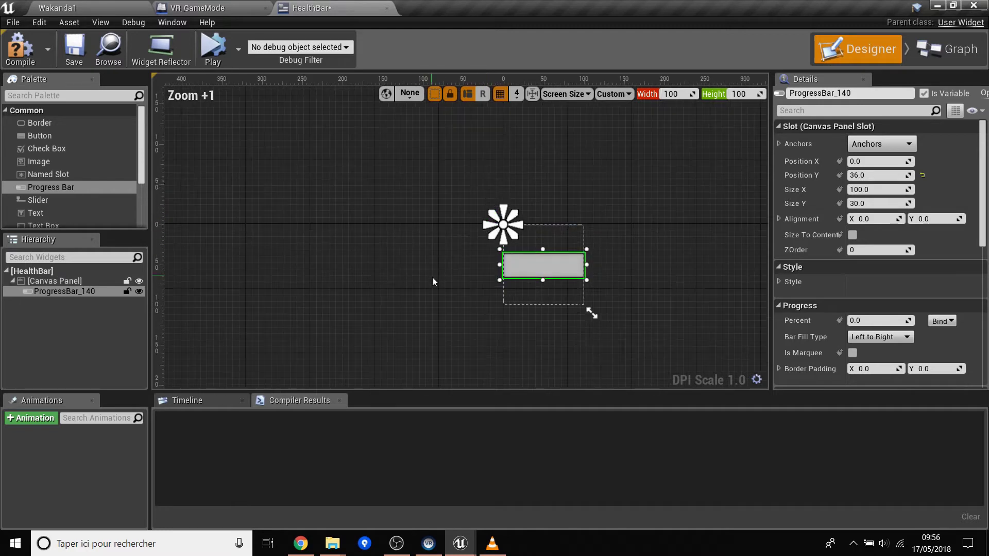
drag(499, 249, 533, 264)
right_drag(679, 316, 601, 253)
scroll(601, 253, up, 1)
right_drag(479, 280, 557, 261)
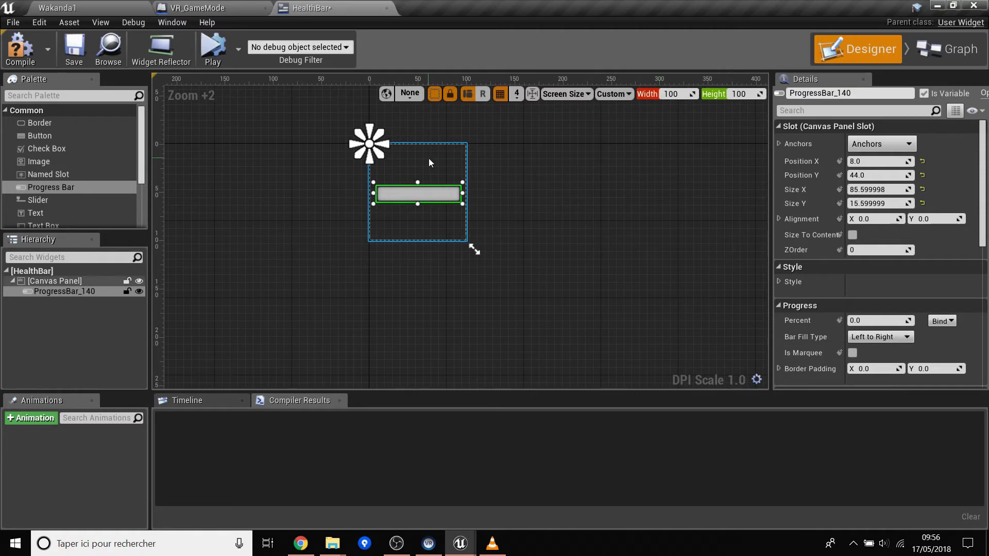
click(870, 320)
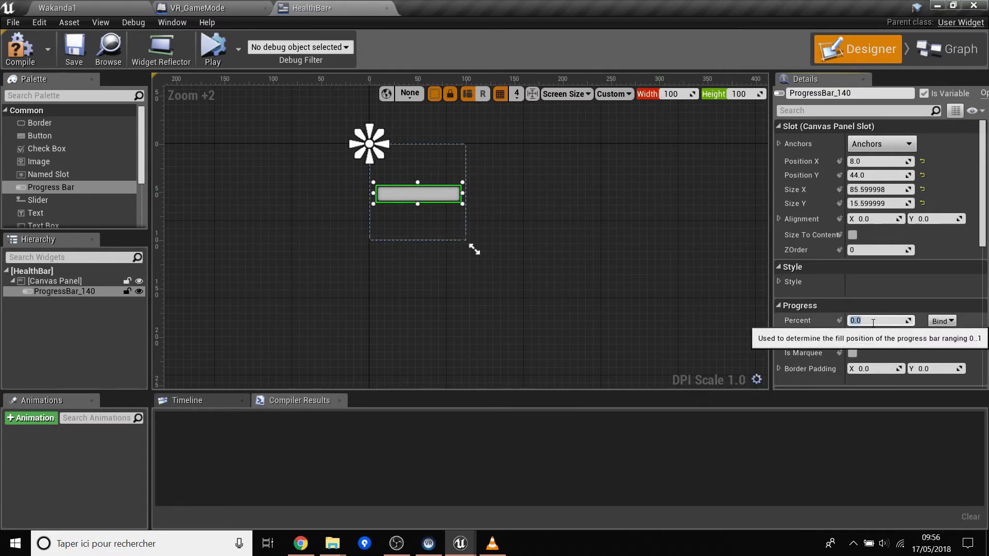
text(1)
key(Return)
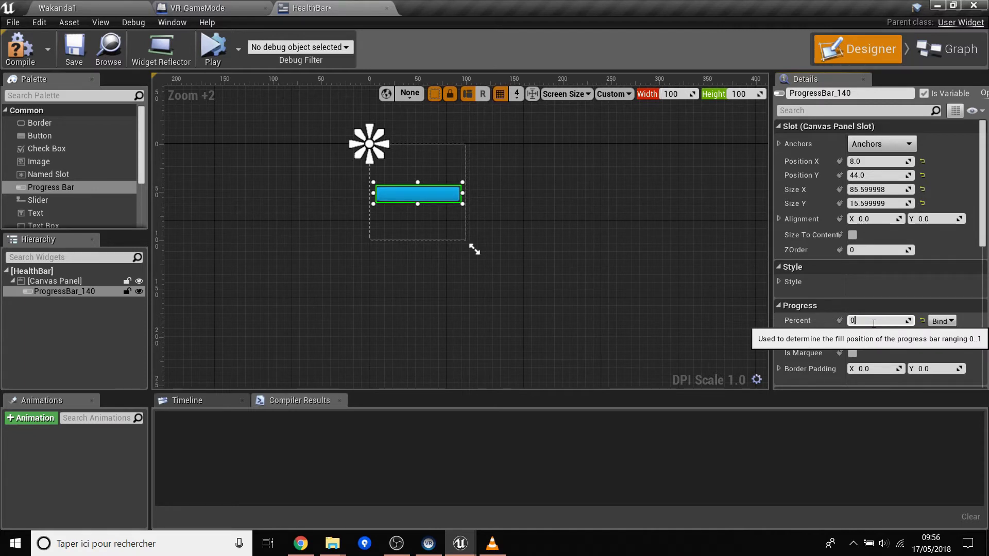
text(0.5)
key(Return)
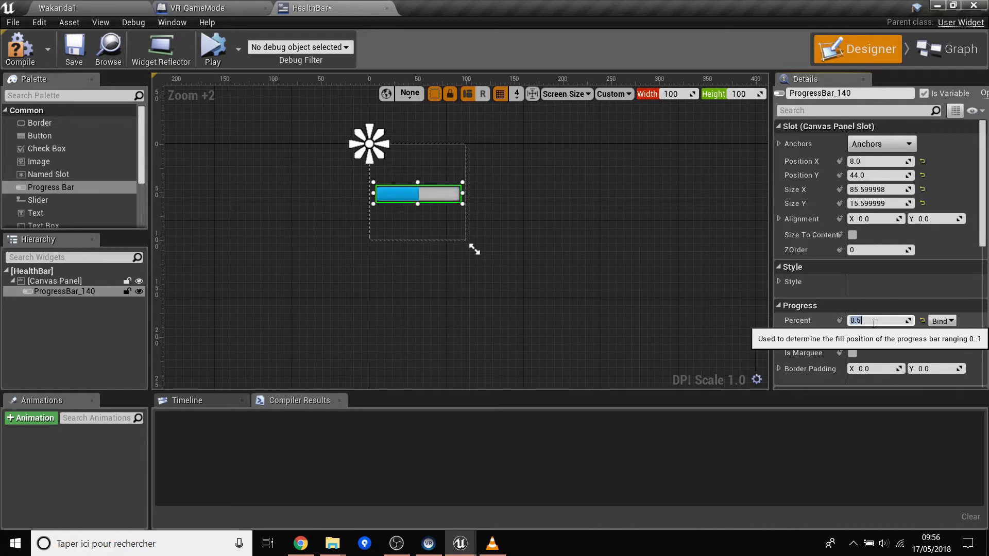
key(BackSpace)
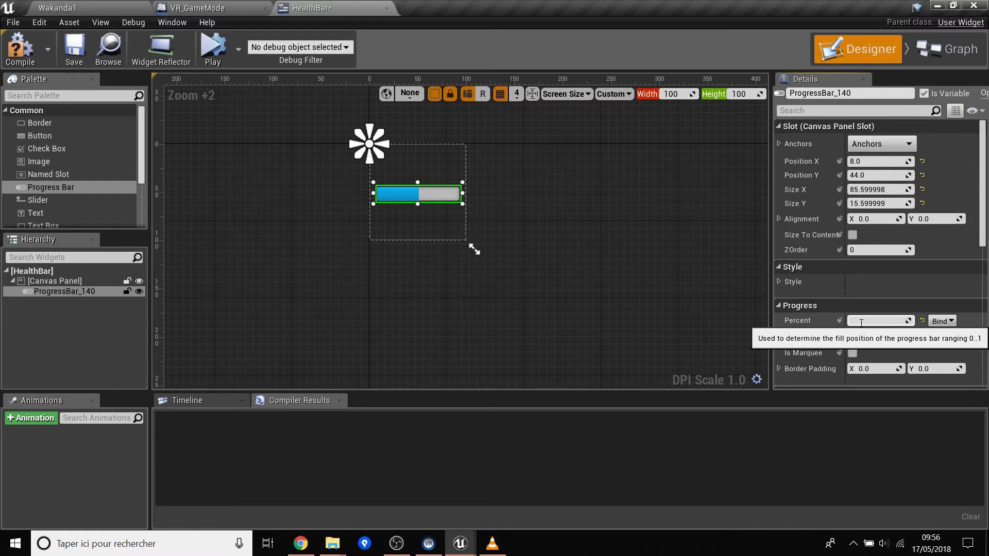
text(0)
key(Return)
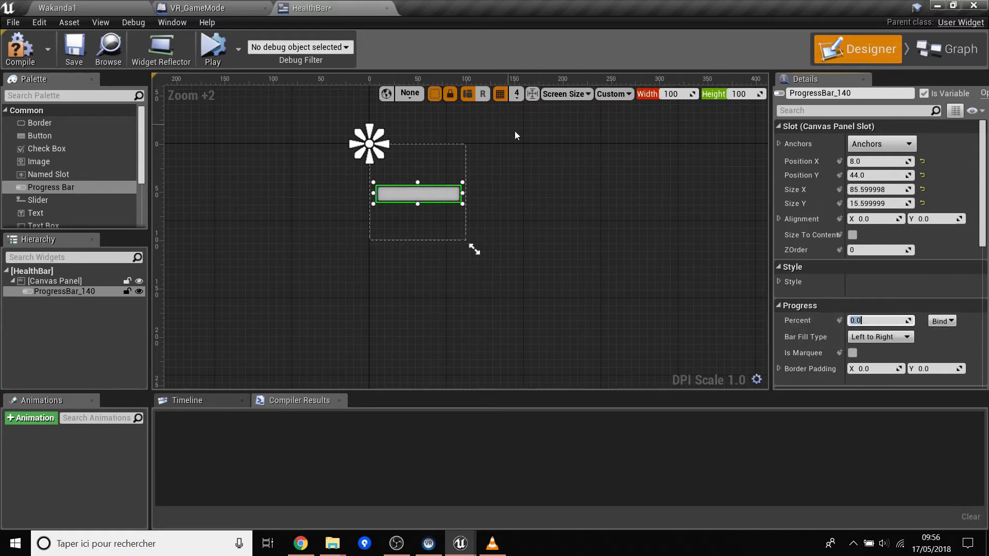
click(685, 295)
click(436, 195)
click(617, 242)
click(442, 193)
- Bind the progress bar's Percent to a new GetPercent_0 function and begin naming a health variable
click(934, 51)
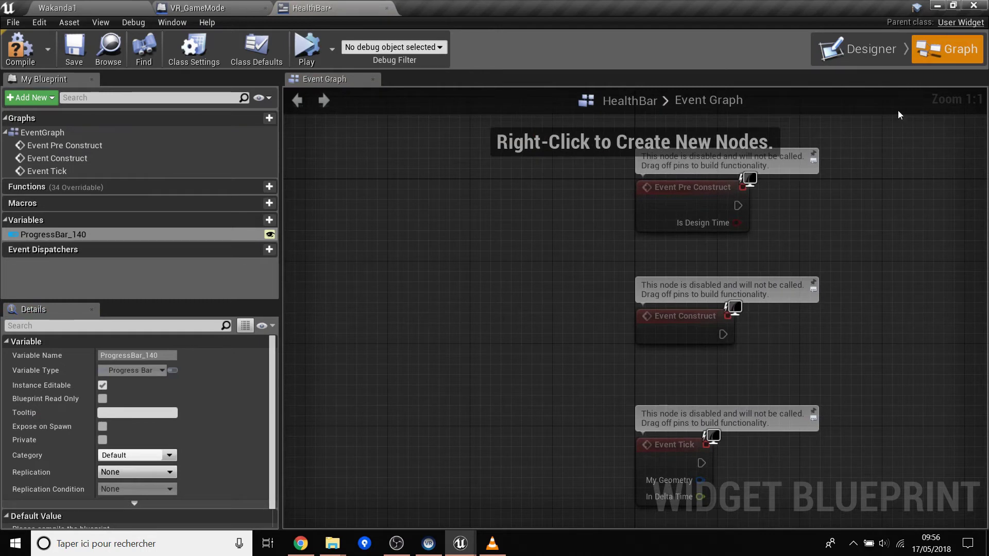
click(858, 48)
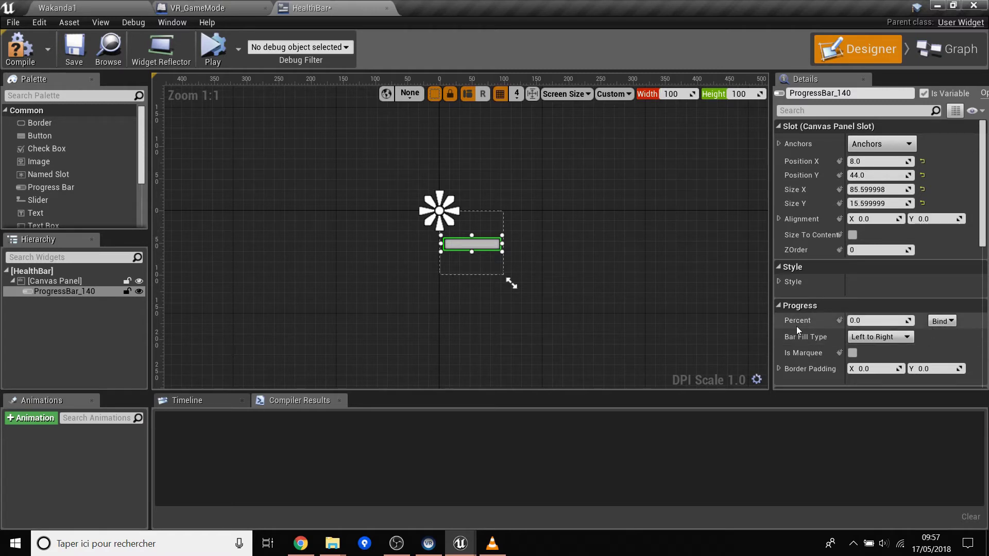
click(941, 321)
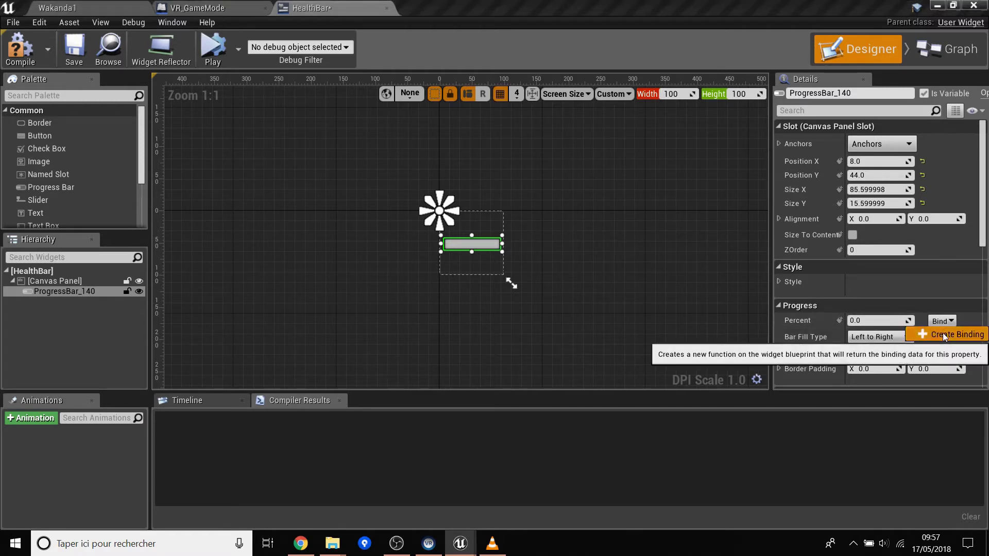
click(943, 333)
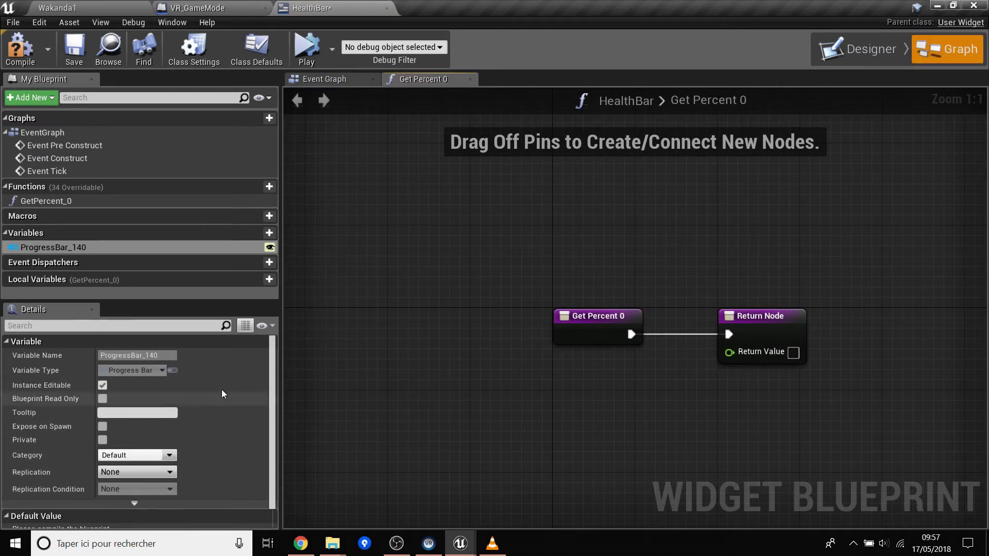
click(259, 233)
text(Healt)
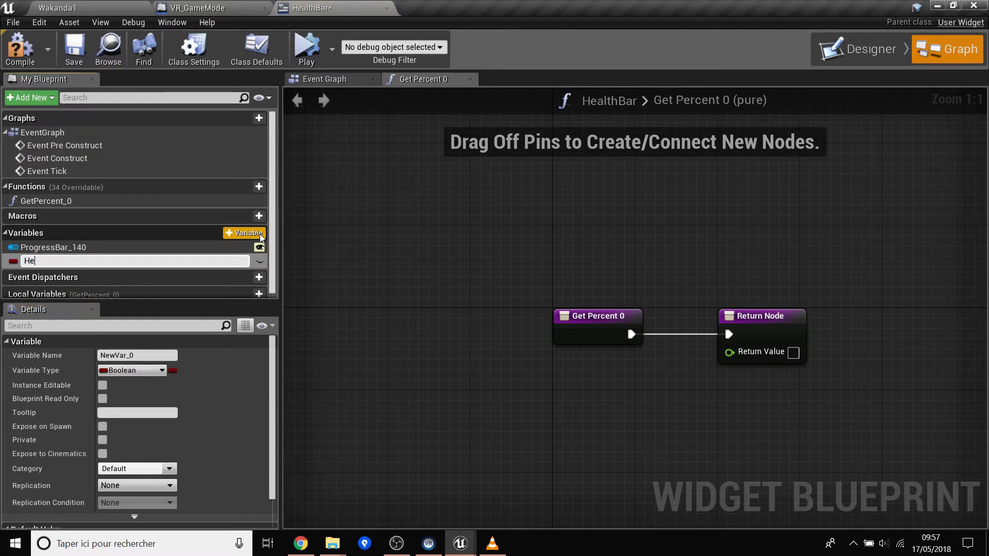